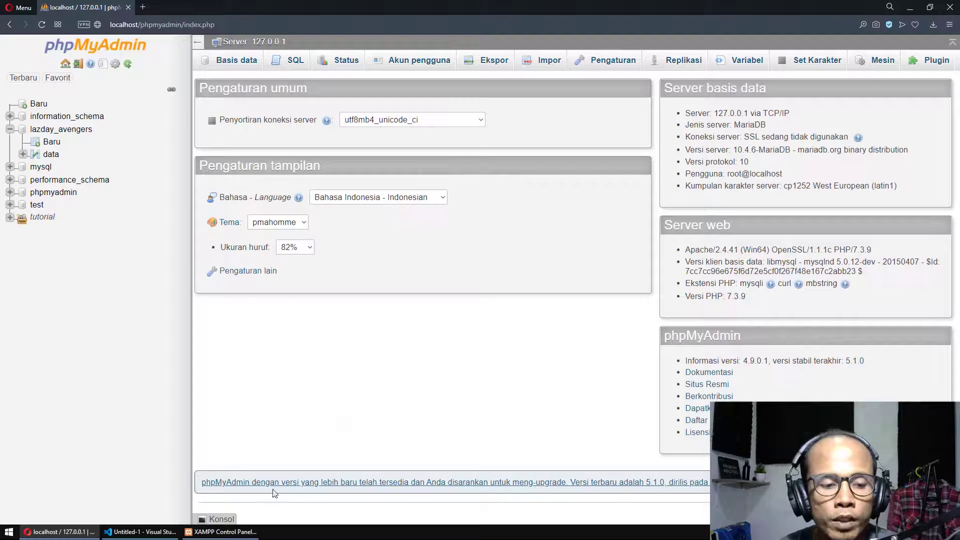
- Load the phpMyAdmin home page at localhost/phpmyadmin/
click(210, 532)
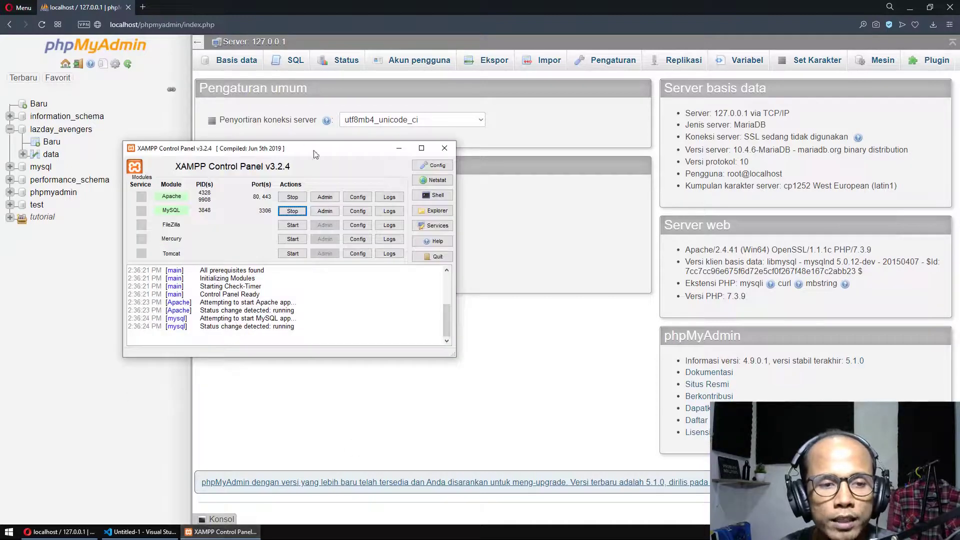
drag(329, 153, 342, 158)
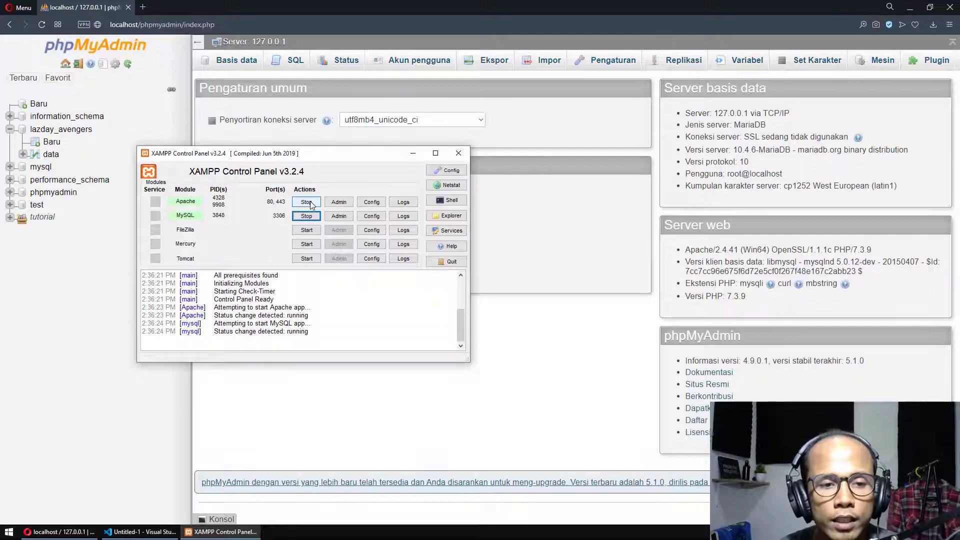
click(413, 153)
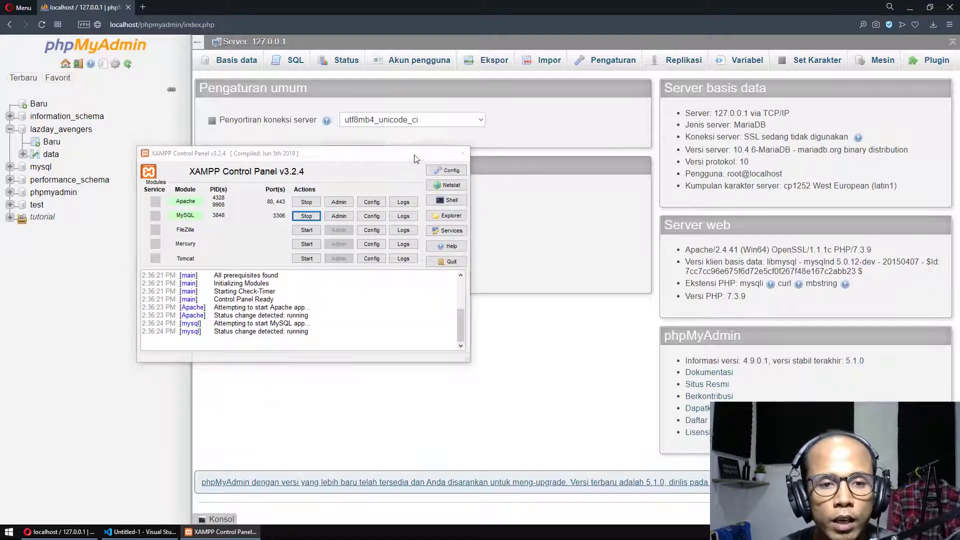
click(228, 25)
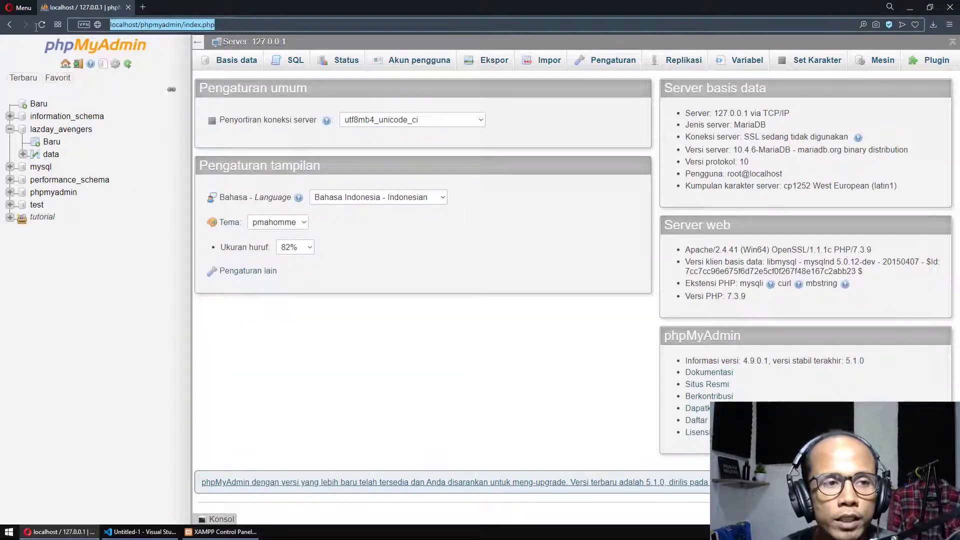
drag(215, 25, 183, 26)
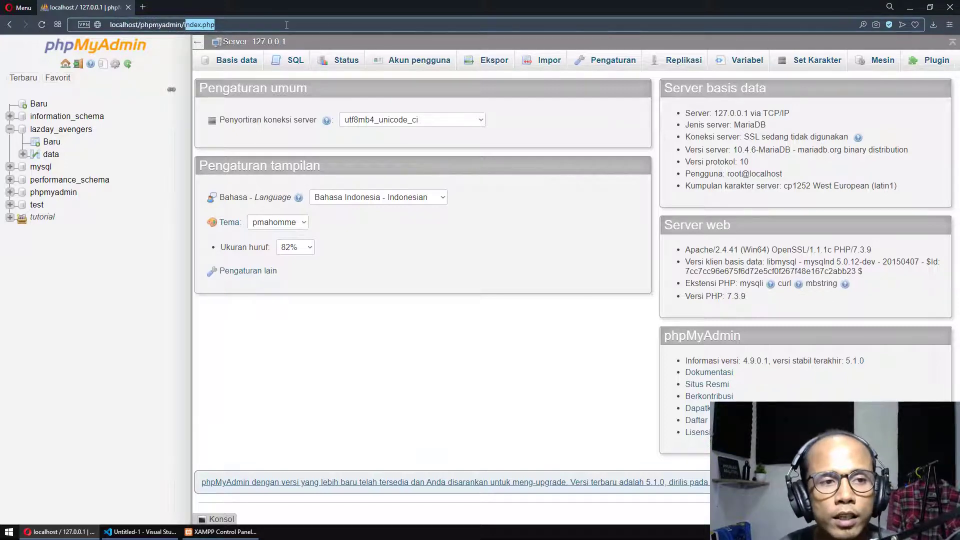
key(BackSpace)
key(Return)
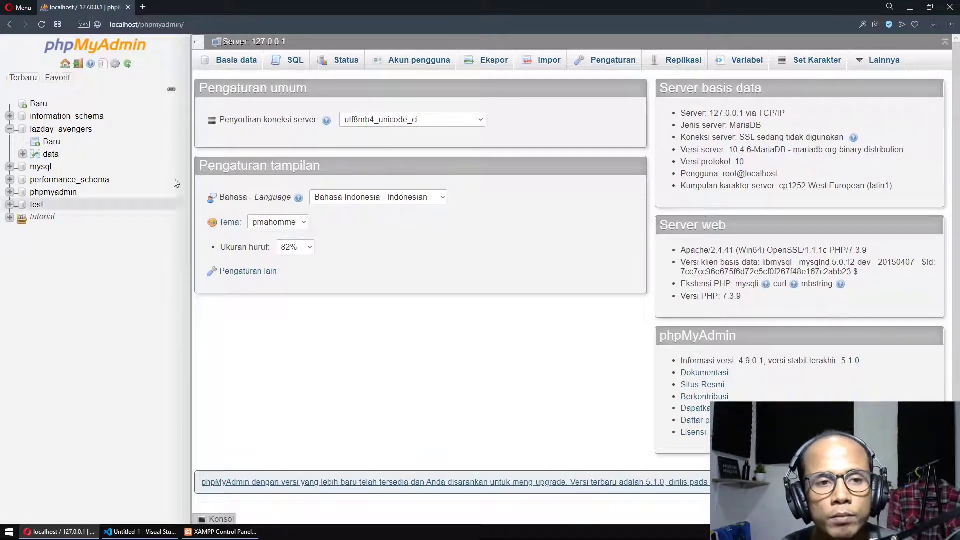
- Run the query CREATE DATABASE lazday_crud from the server SQL page
click(294, 60)
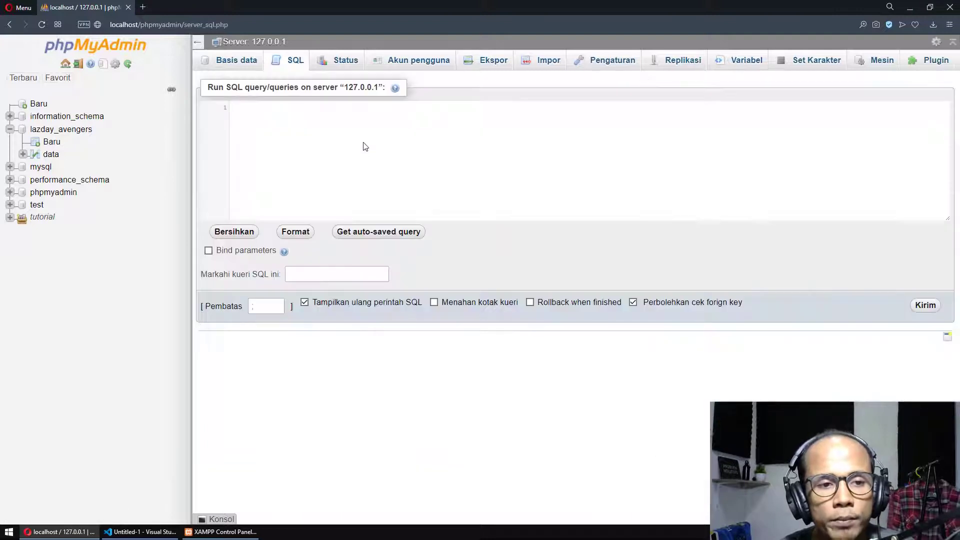
text(crea)
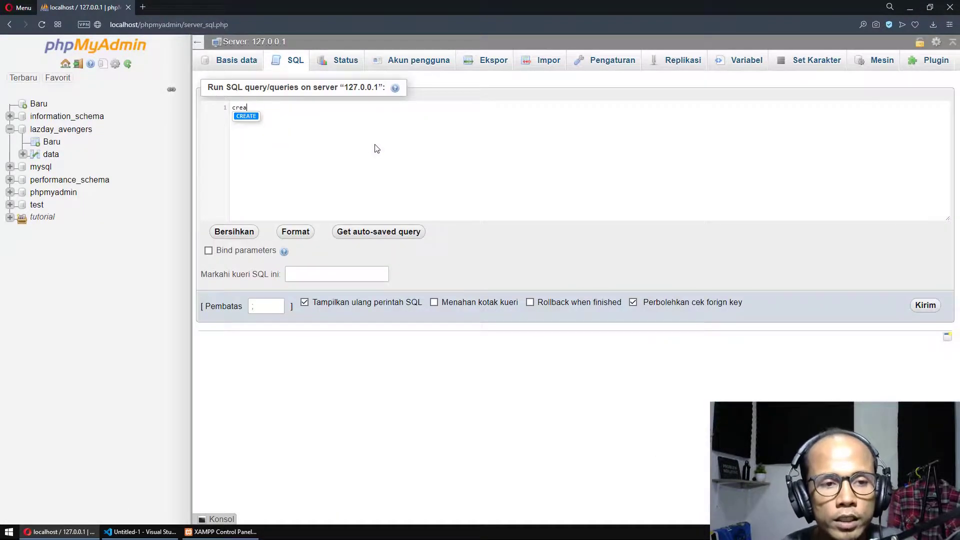
key(Return)
text(da)
key(Down)
key(Return)
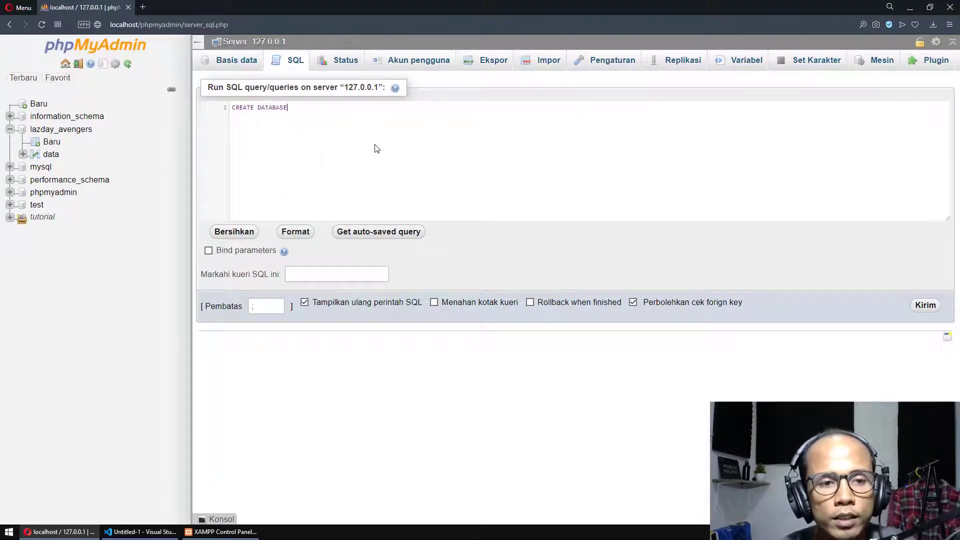
text(lazday_crud)
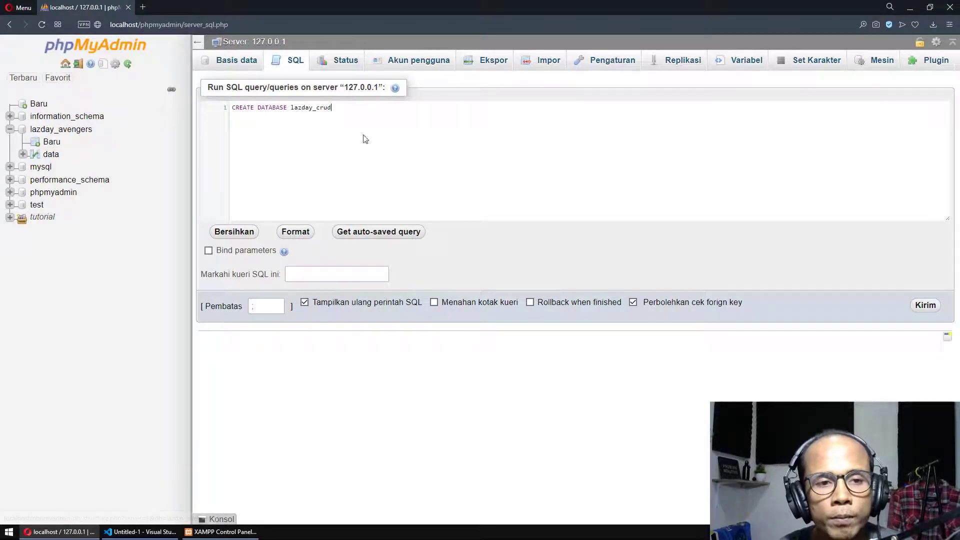
click(925, 305)
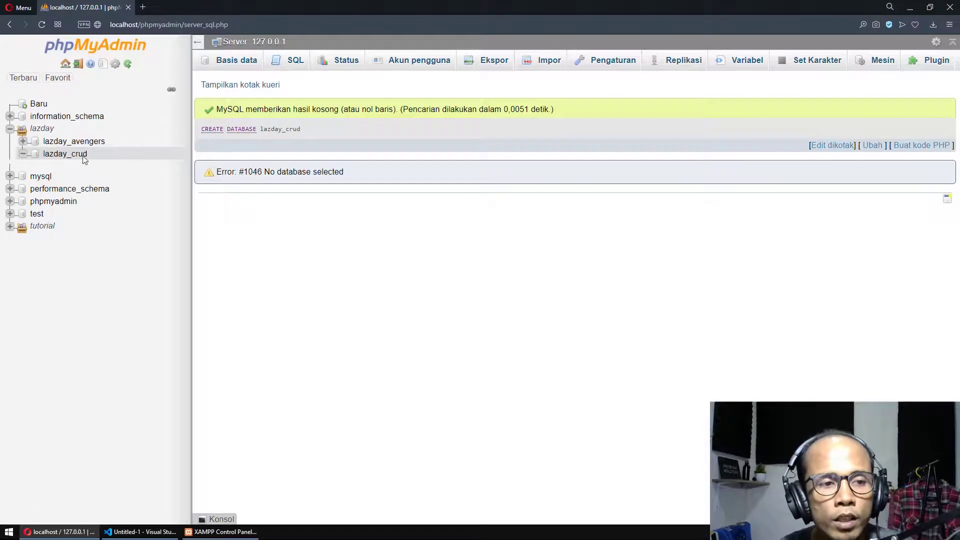
- In lazday_crud, start a new table named notes with 2 columns
click(63, 155)
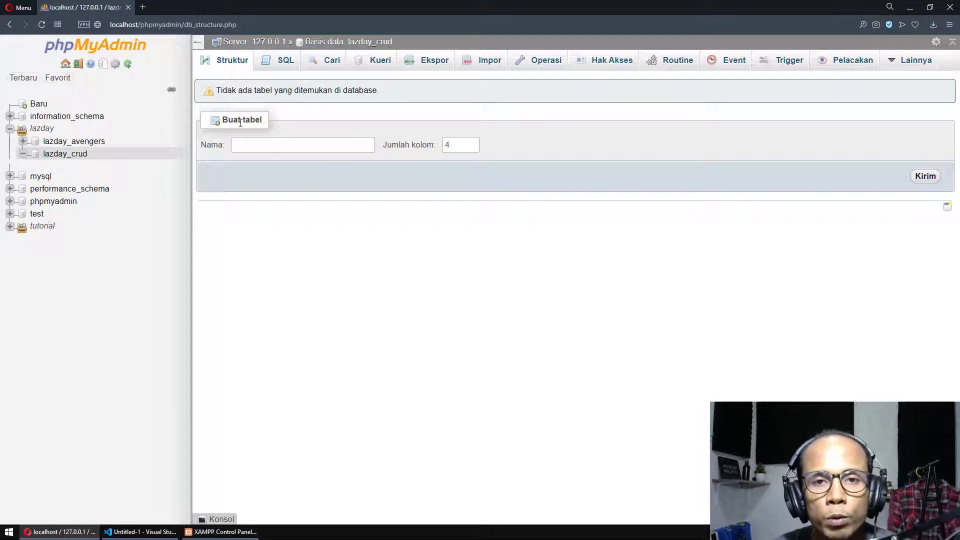
click(276, 144)
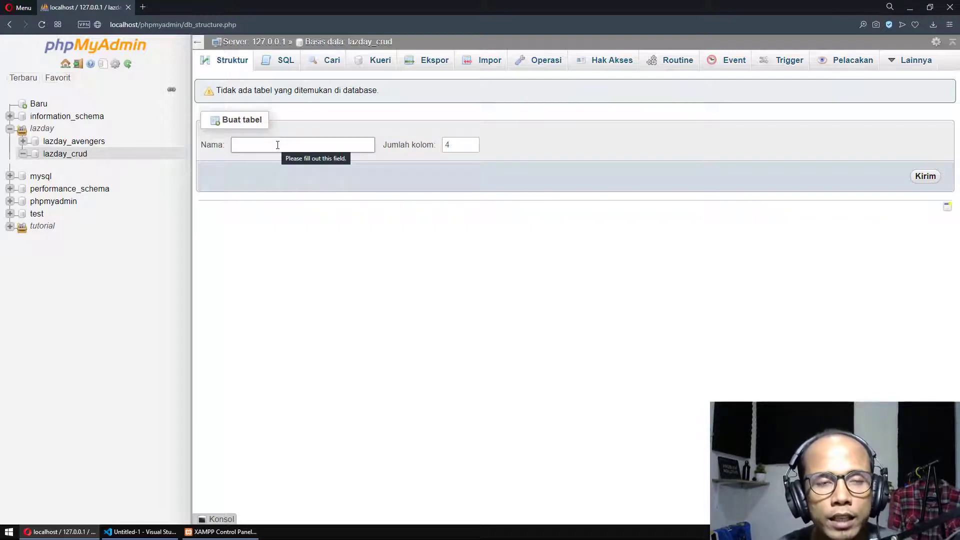
click(317, 140)
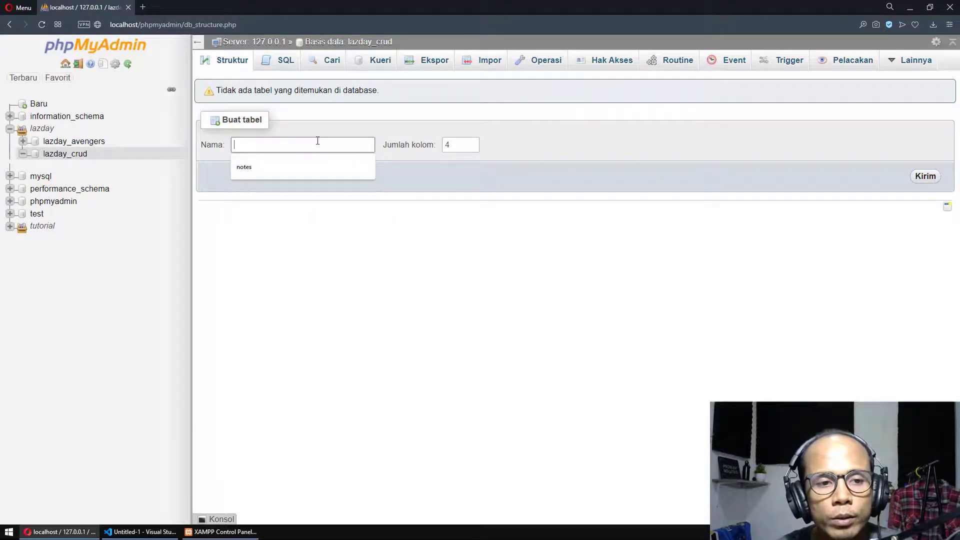
text(notes)
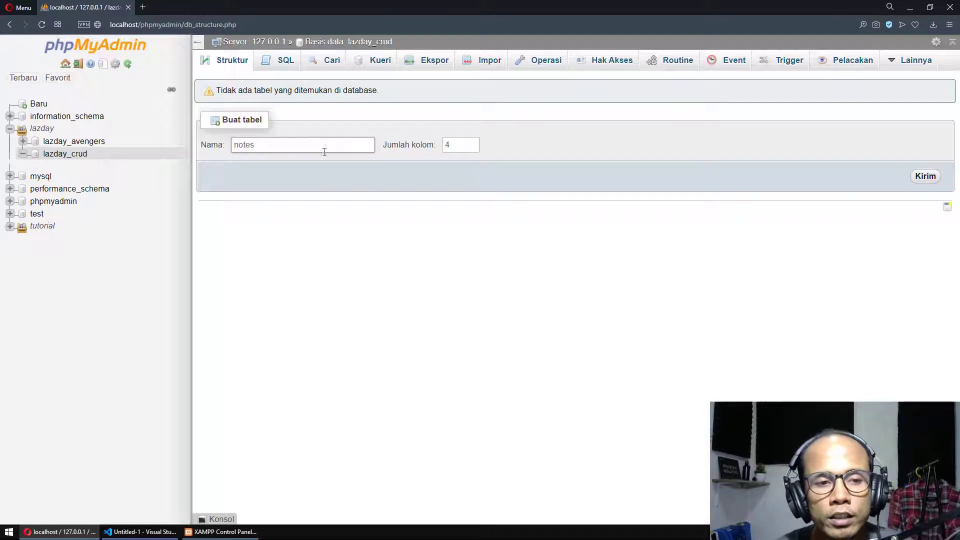
mouse_move(460, 145)
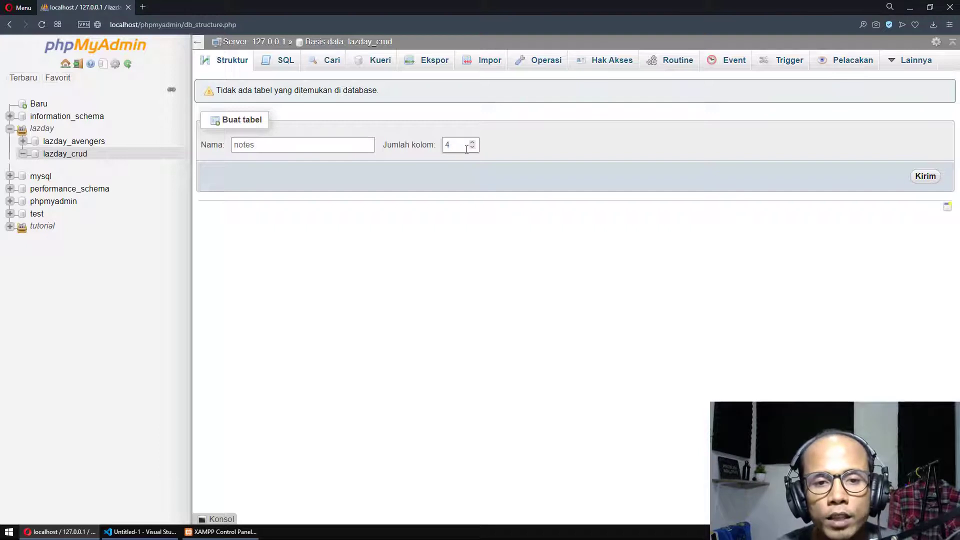
click(472, 146)
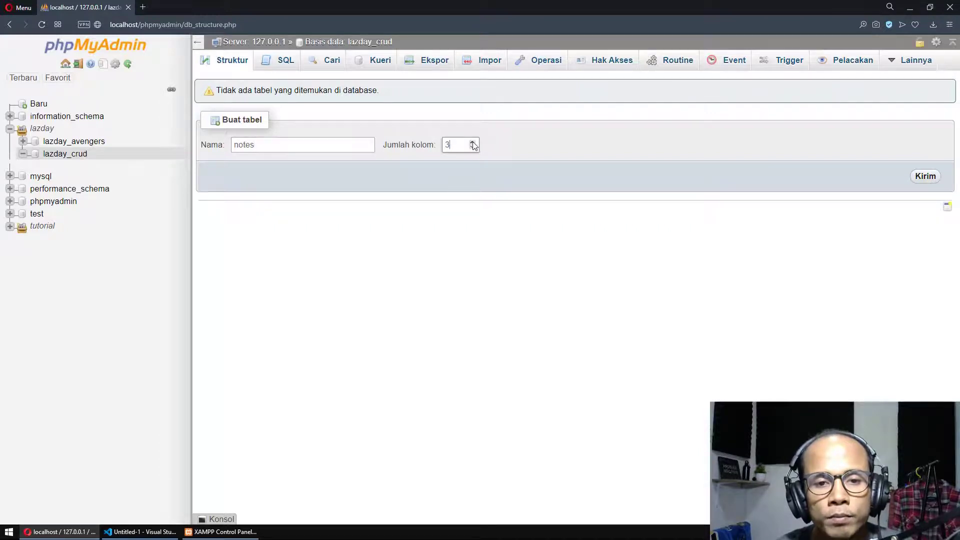
click(473, 148)
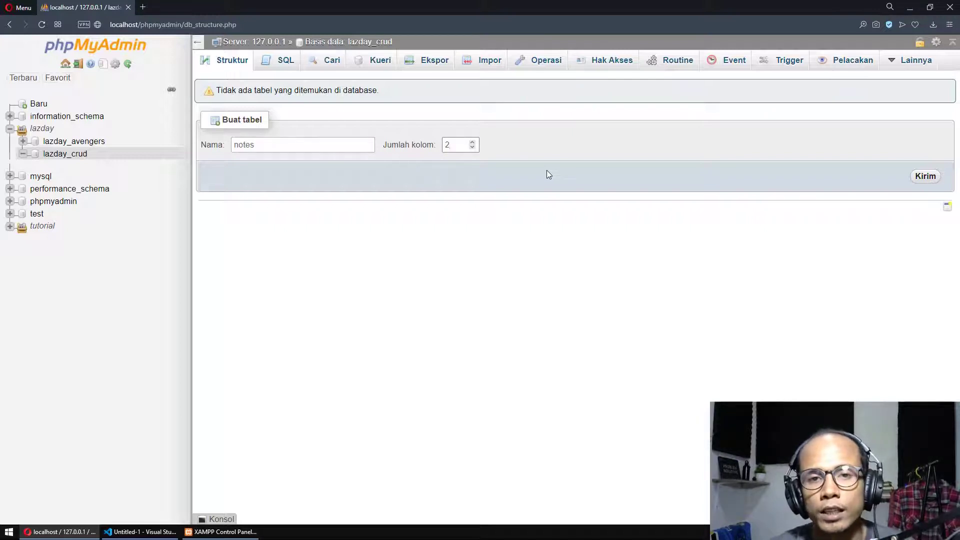
click(925, 175)
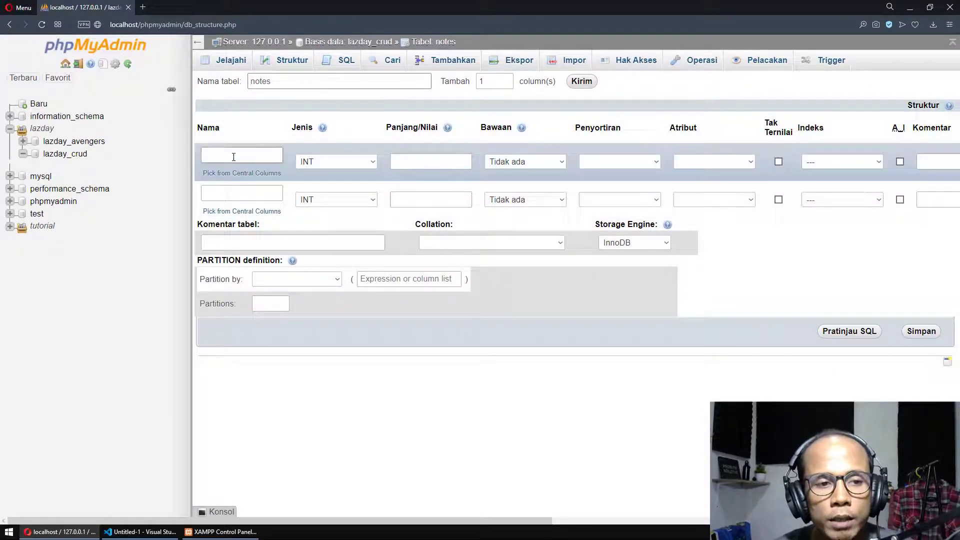
- Name the first column id and make it an auto-increment PRIMARY key
click(229, 156)
text(id)
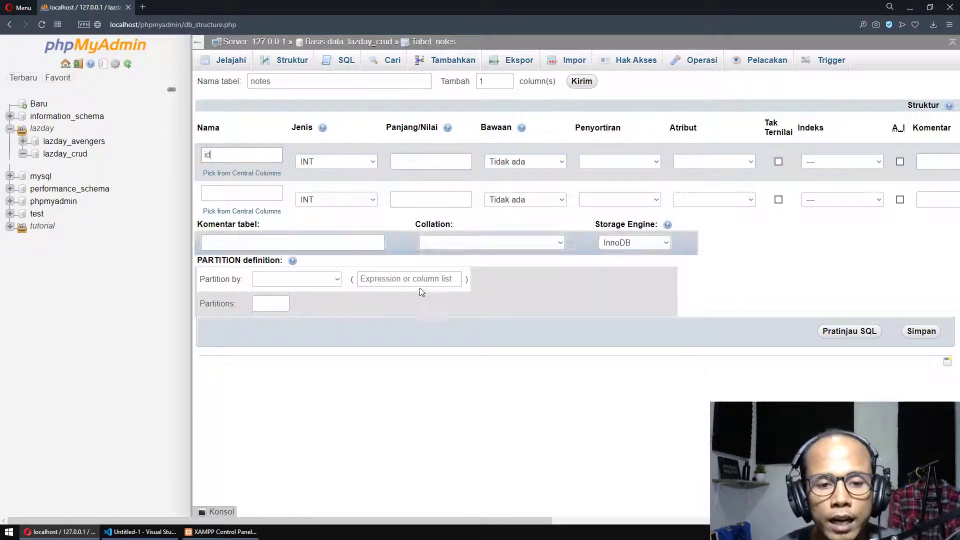
drag(317, 520, 506, 523)
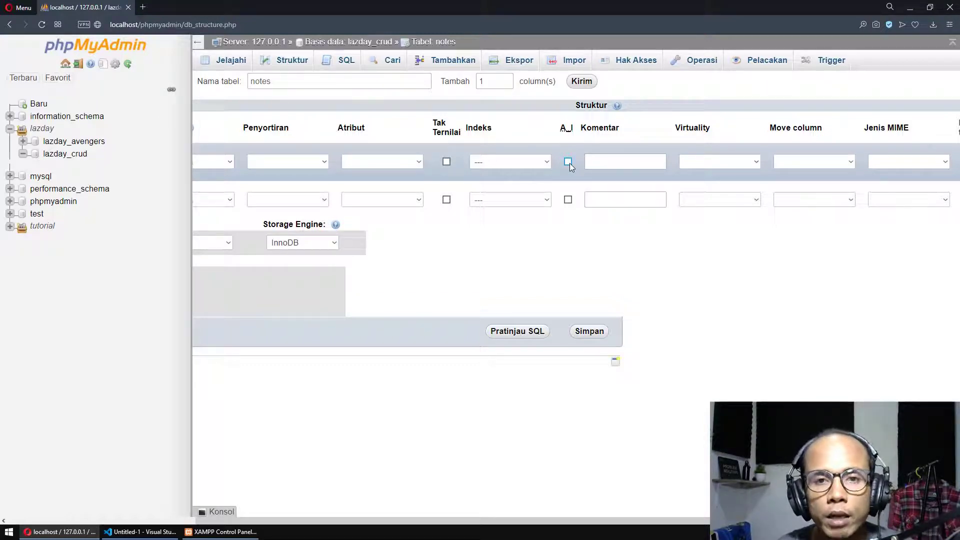
click(568, 161)
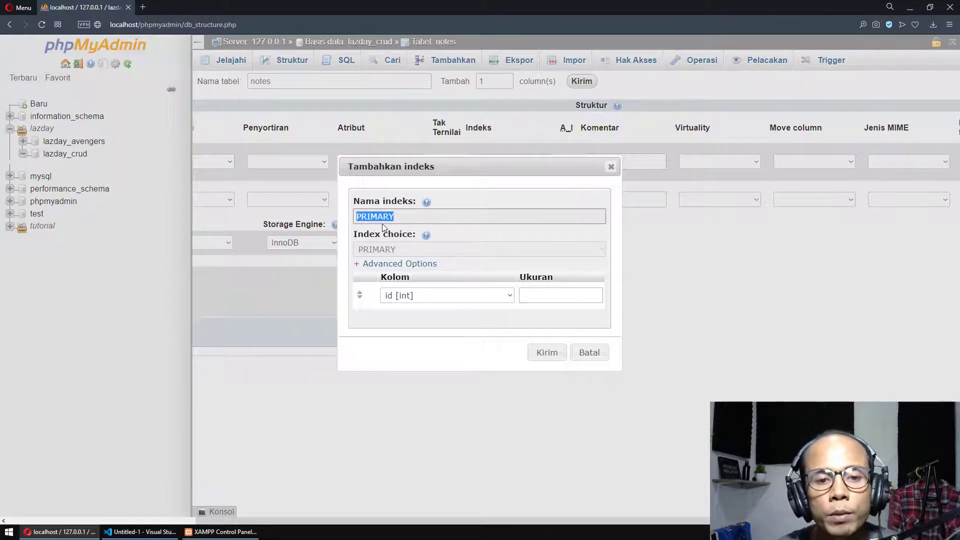
click(547, 353)
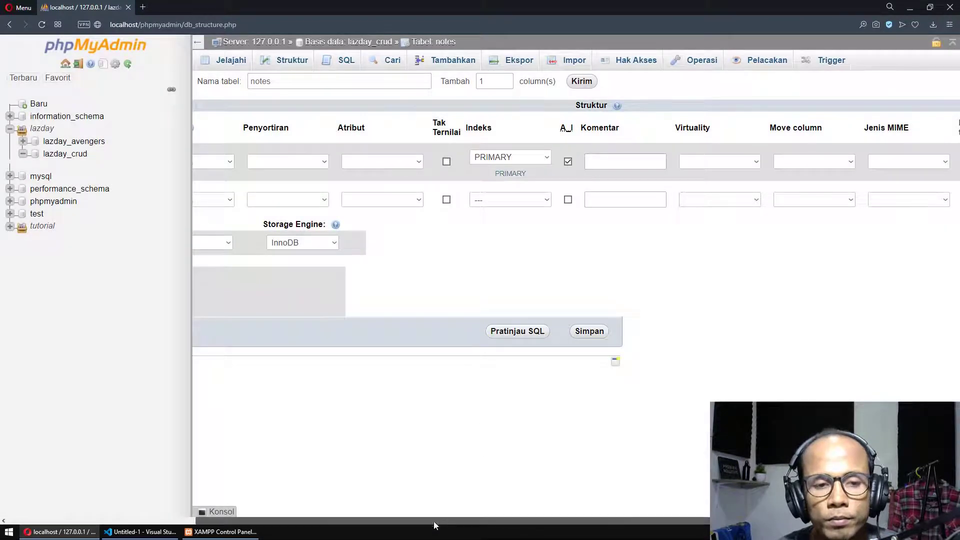
drag(433, 521, 243, 521)
- Name the second column note with type TEXT and save the table
click(224, 198)
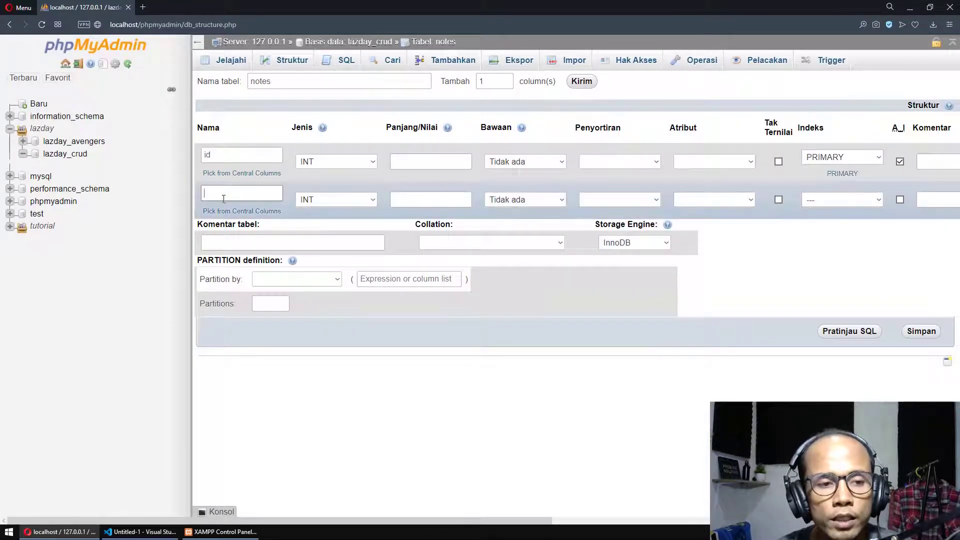
text(note)
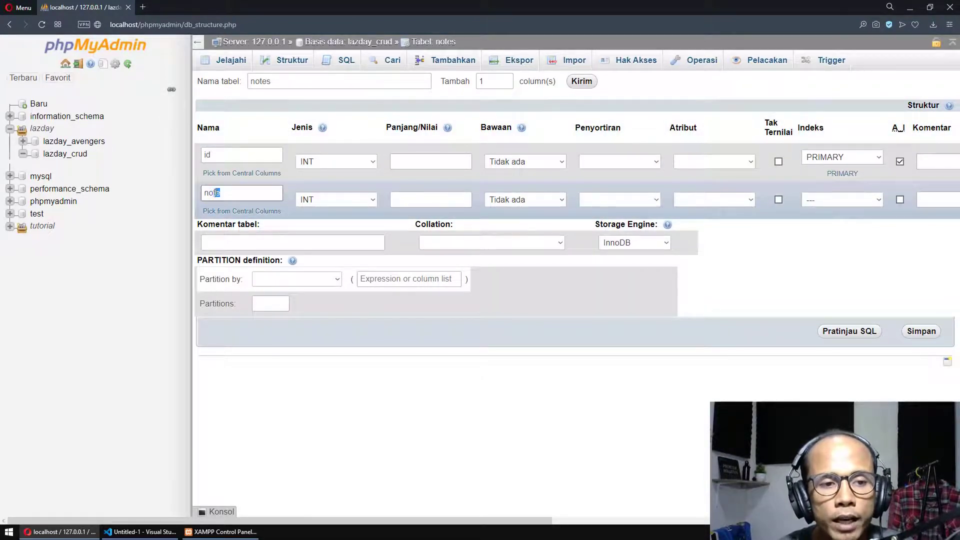
drag(221, 193, 205, 192)
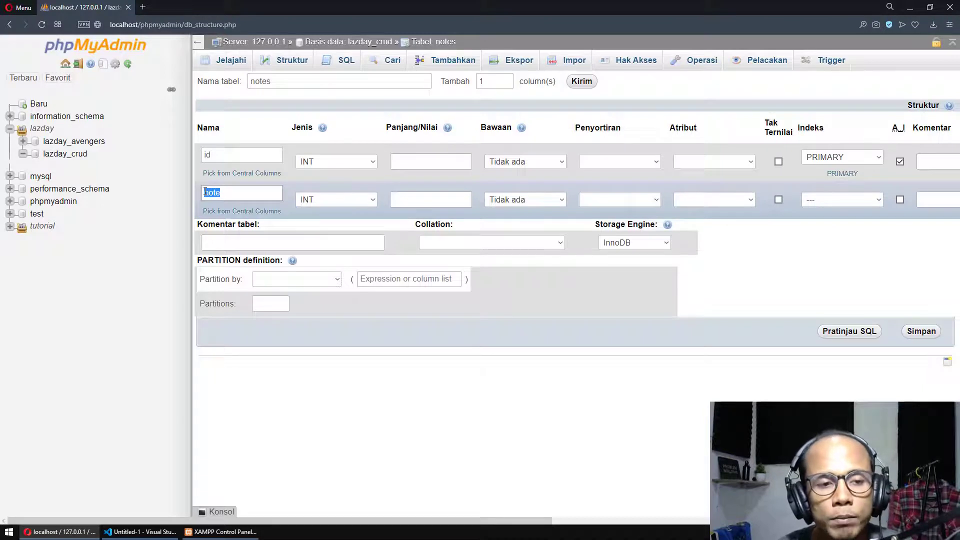
click(205, 192)
double_click(205, 193)
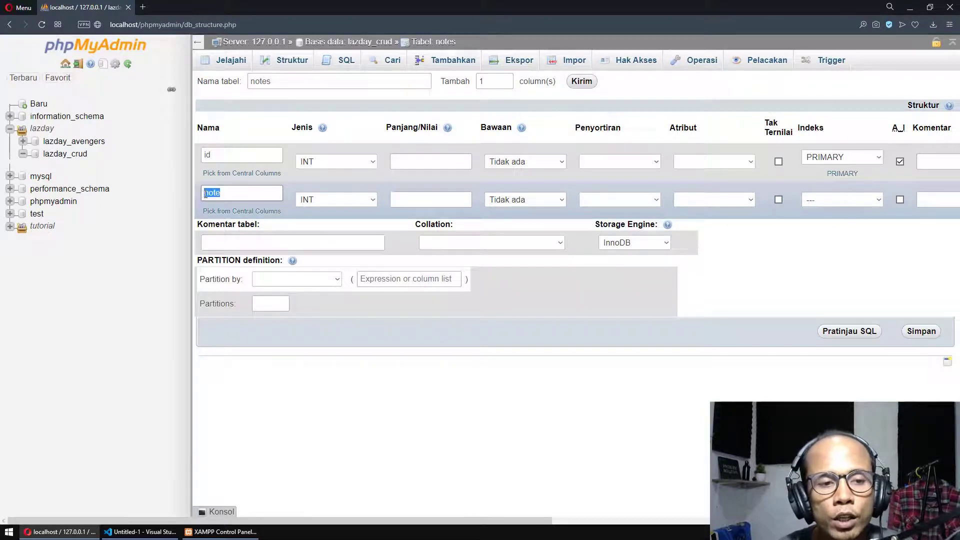
click(326, 200)
mouse_move(338, 247)
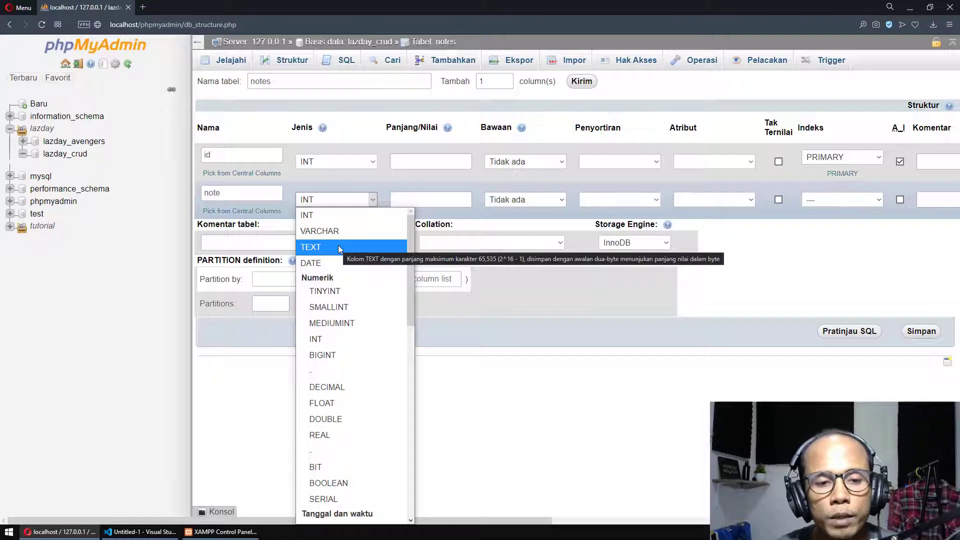
click(338, 247)
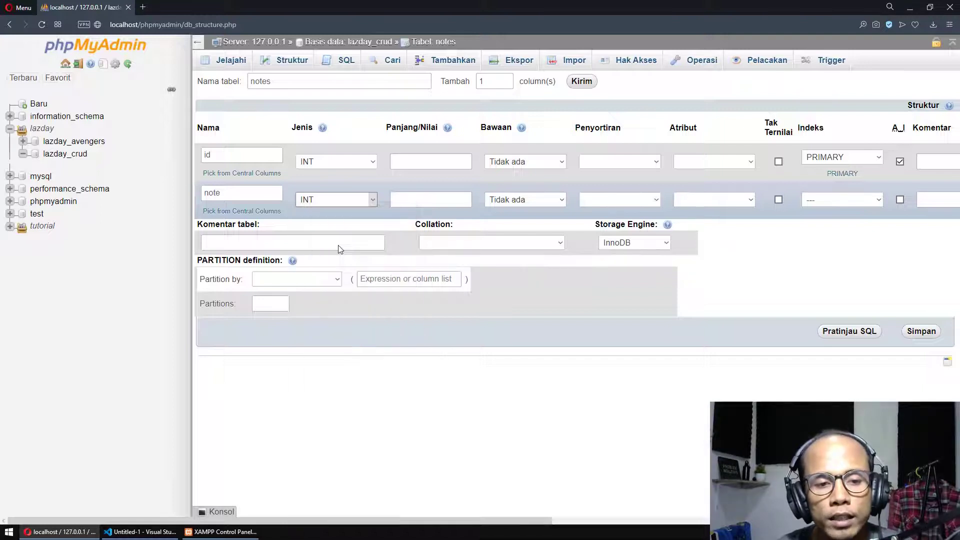
click(921, 332)
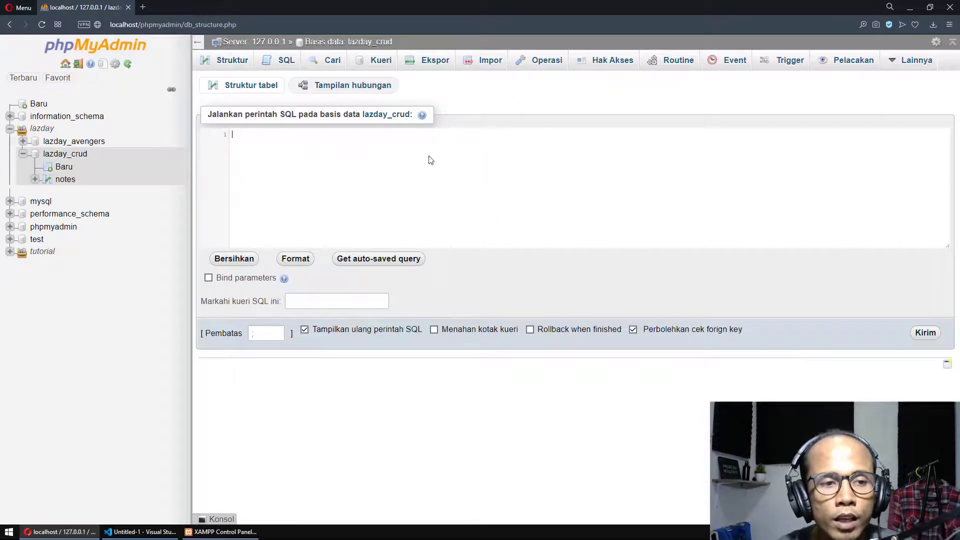
click(78, 160)
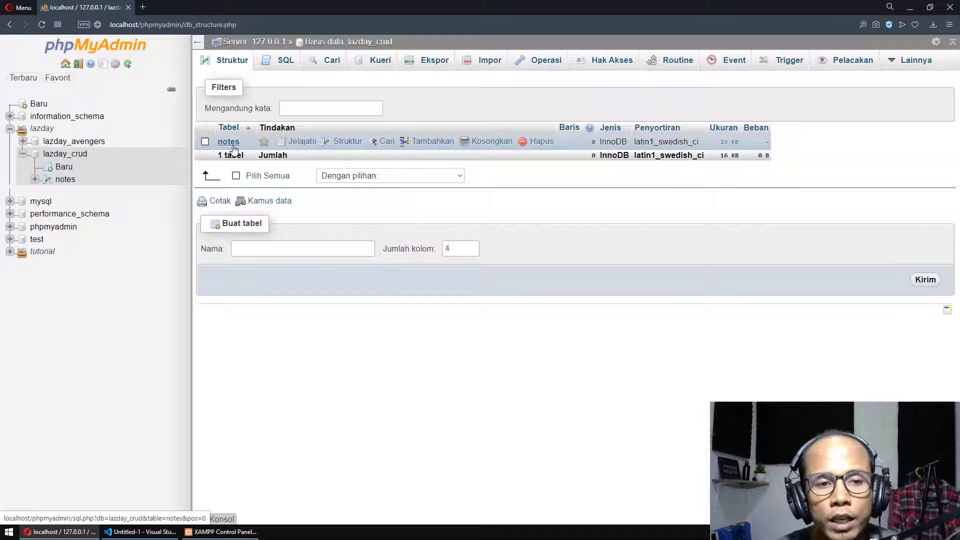
- Open notes and view its structure: id int(11) AUTO_INCREMENT PRIMARY, note text
click(228, 142)
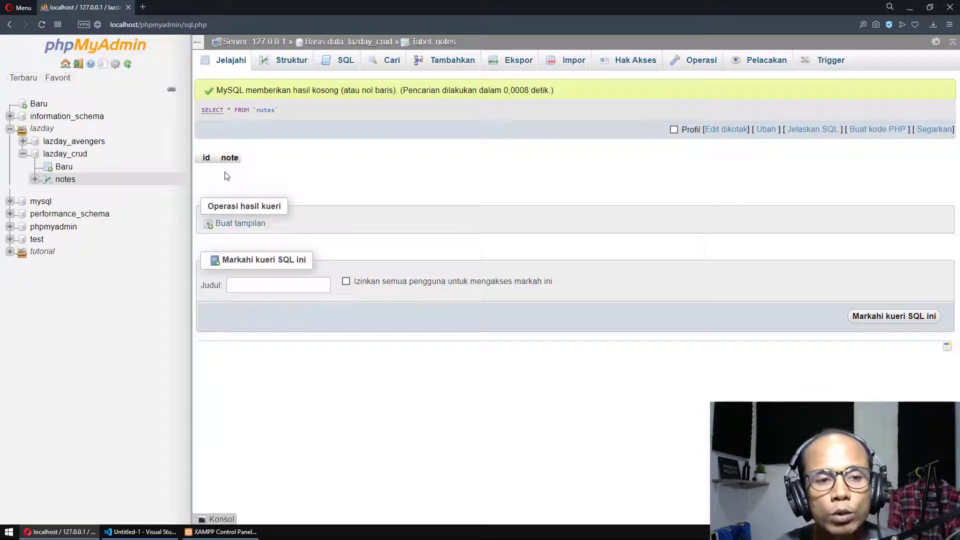
click(292, 64)
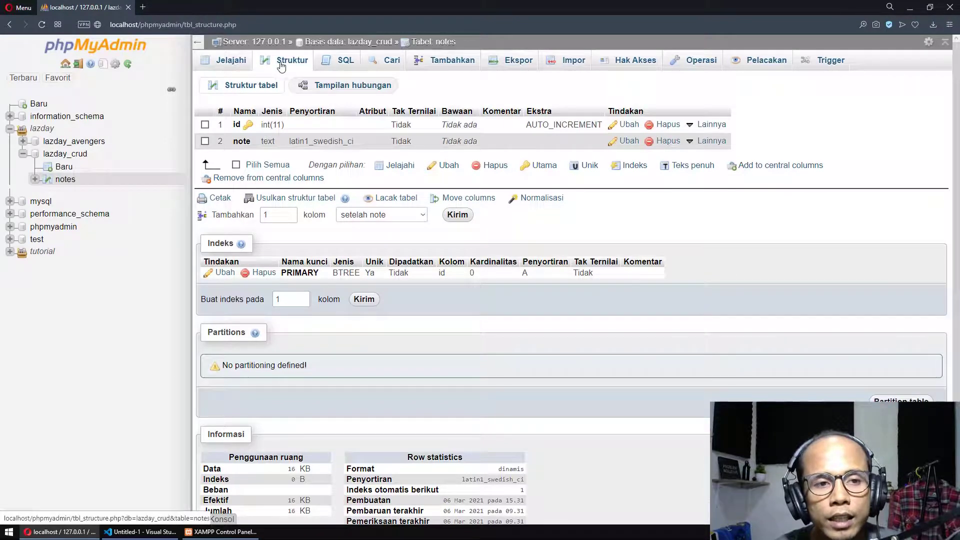
- Insert one row with note 'asdf' through the notes insert form
click(453, 64)
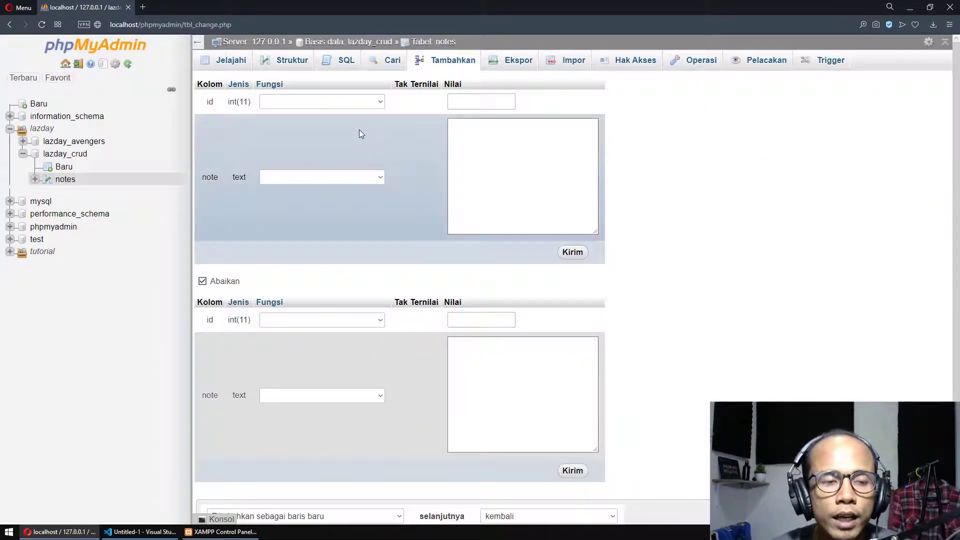
scroll(472, 200, down, 1)
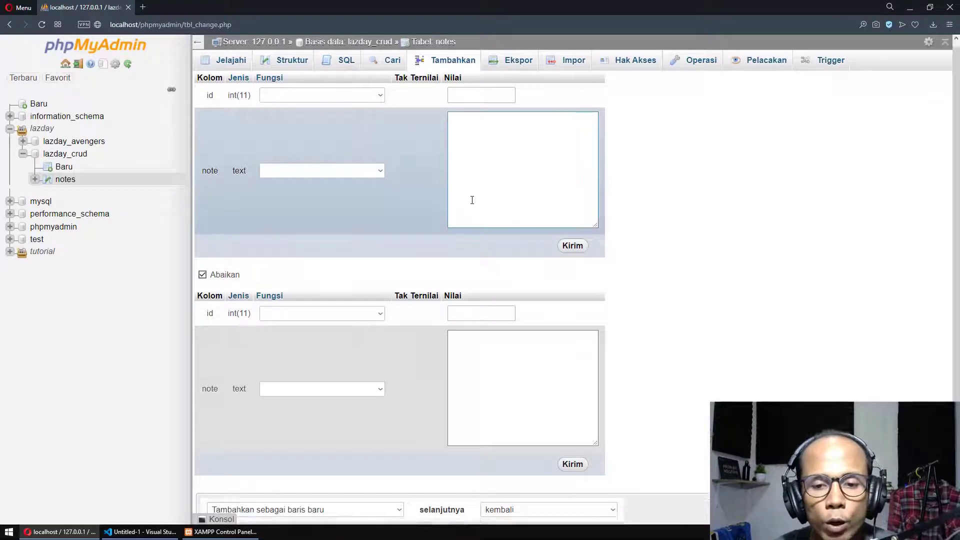
scroll(474, 203, up, 1)
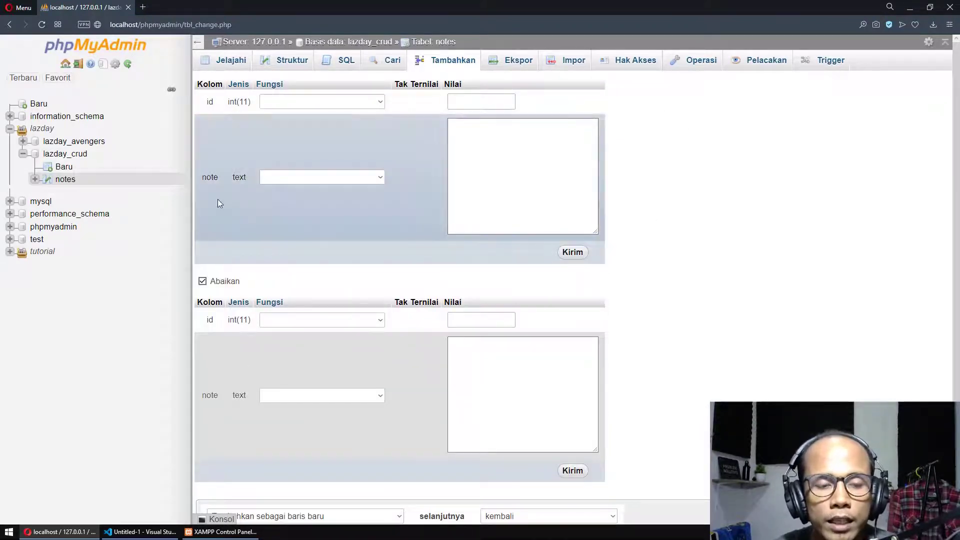
scroll(293, 232, down, 2)
scroll(280, 300, up, 1)
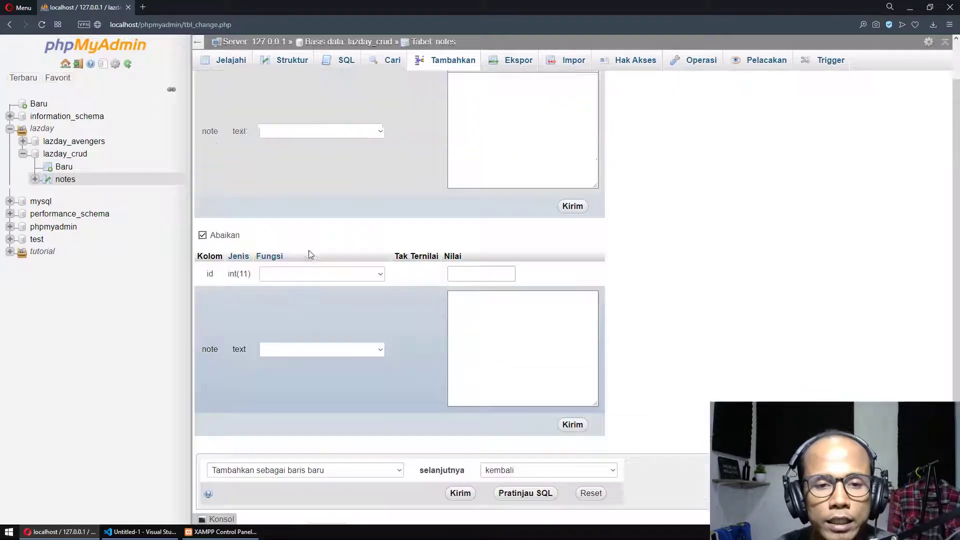
scroll(308, 251, up, 1)
click(494, 145)
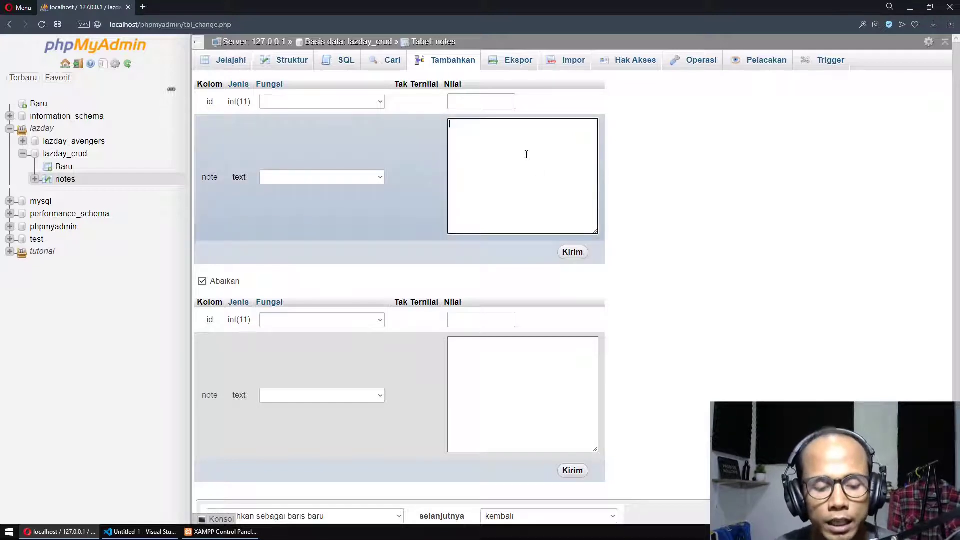
text(asdf)
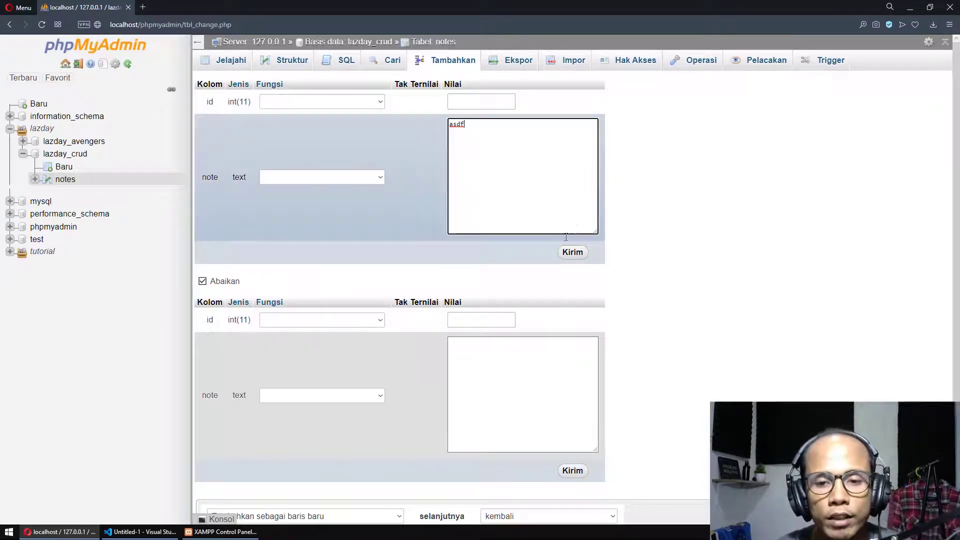
click(573, 256)
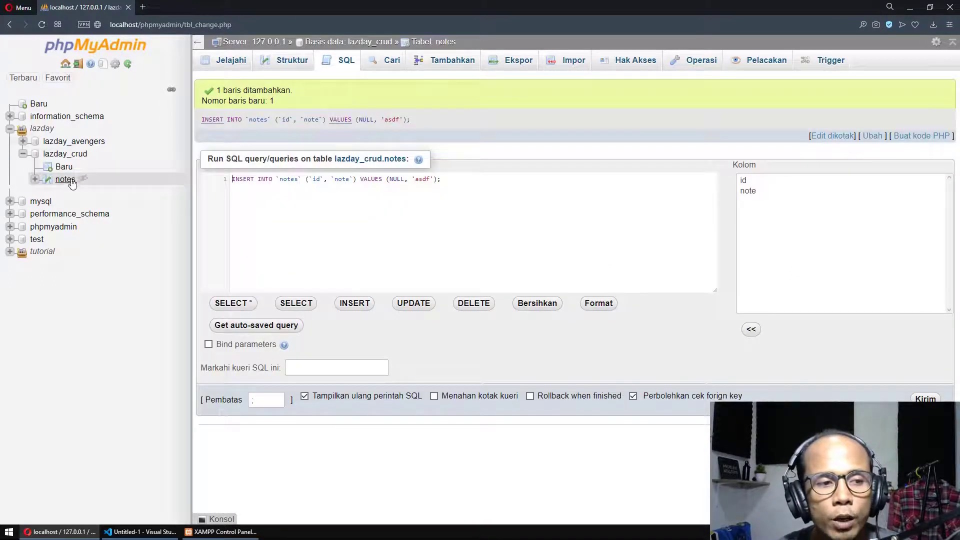
- Browse notes to confirm its single 'asdf' row, then return to the insert form
click(65, 179)
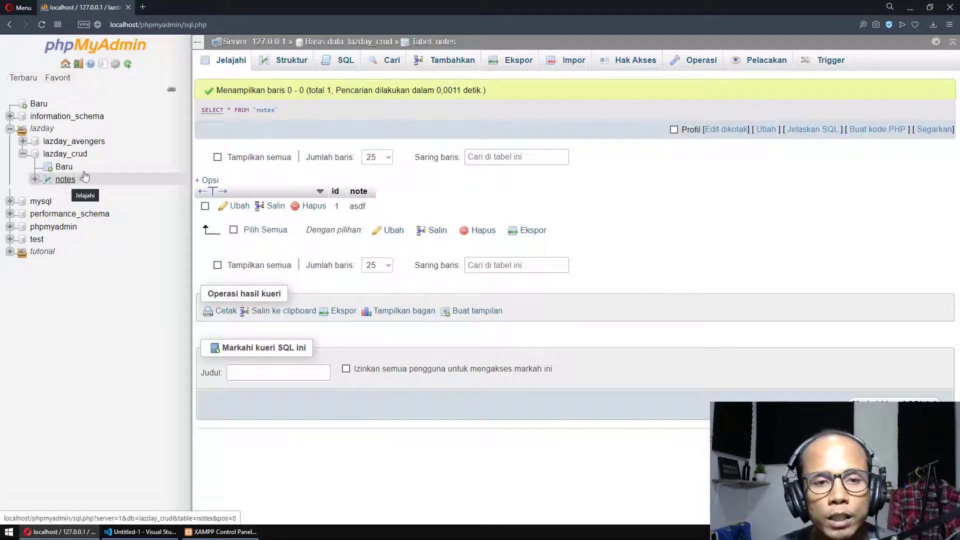
click(453, 61)
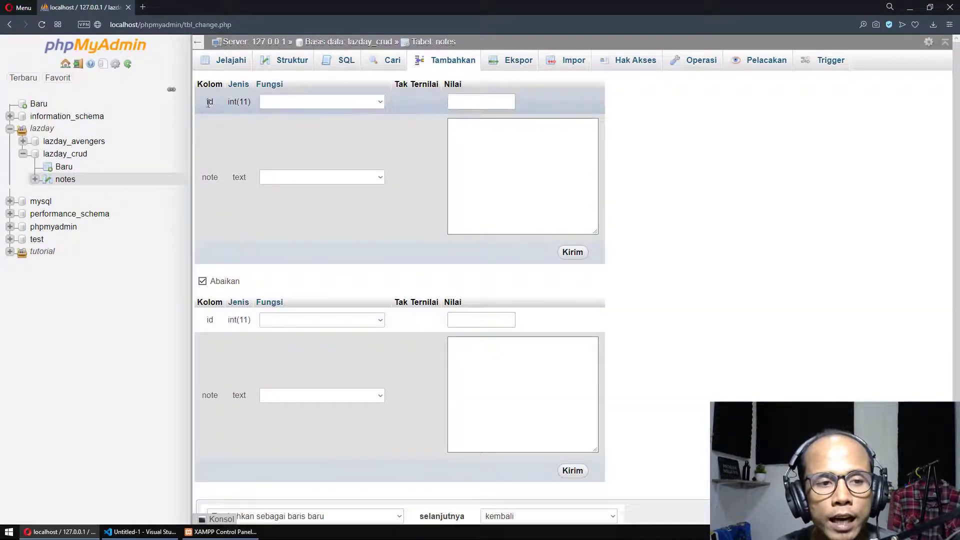
- Insert two 'asdf' rows (ids 2 and 3), browse the three rows, and reopen the insert form
scroll(251, 178, down, 2)
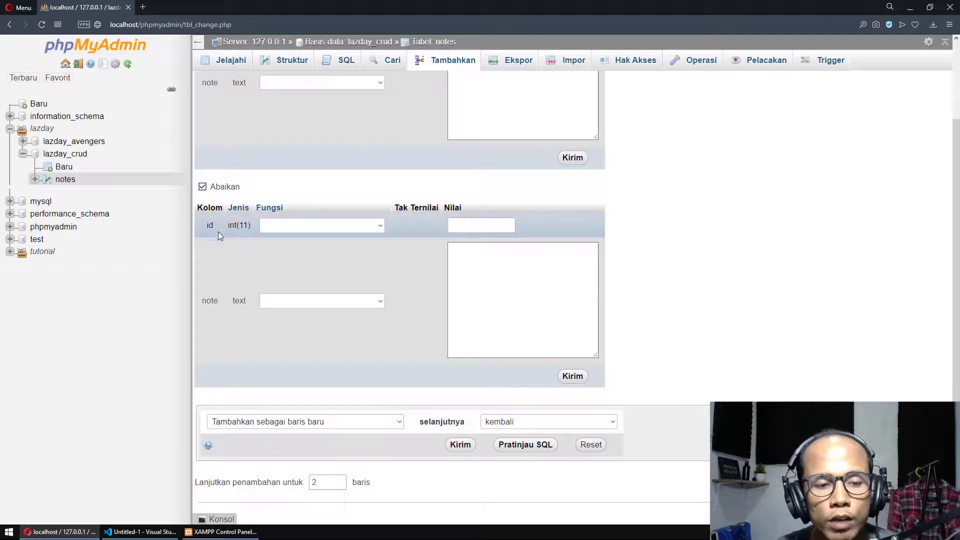
scroll(287, 290, up, 2)
click(524, 155)
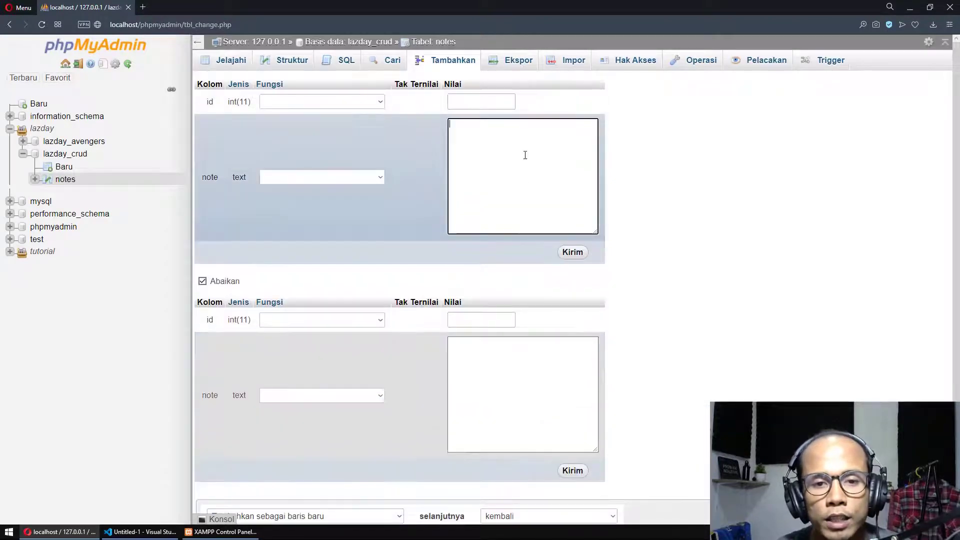
text(asdf)
click(463, 358)
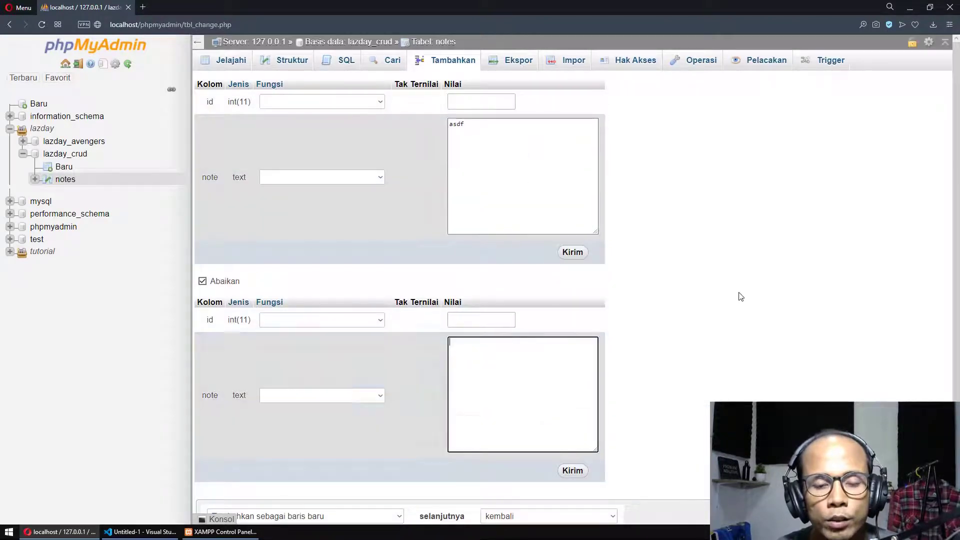
scroll(749, 296, down, 2)
text(asdf)
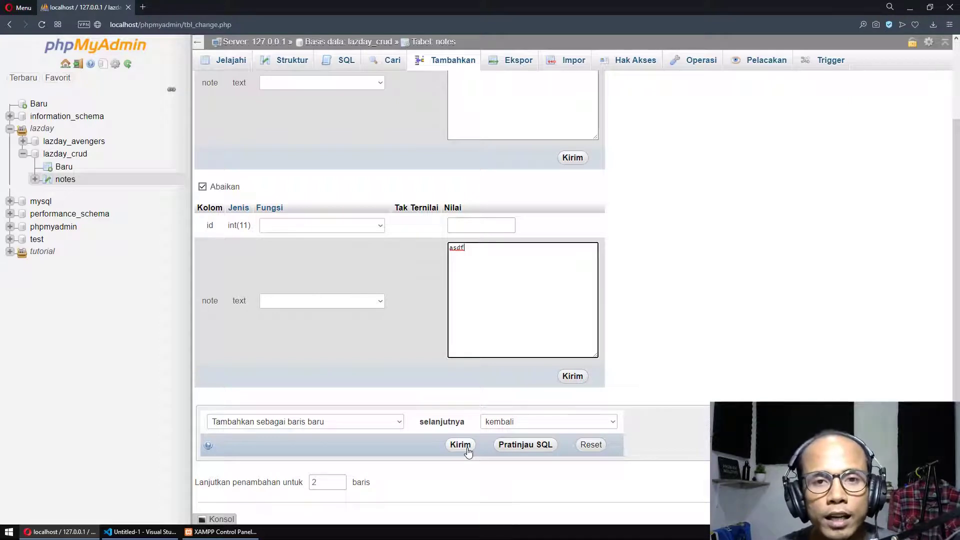
click(467, 451)
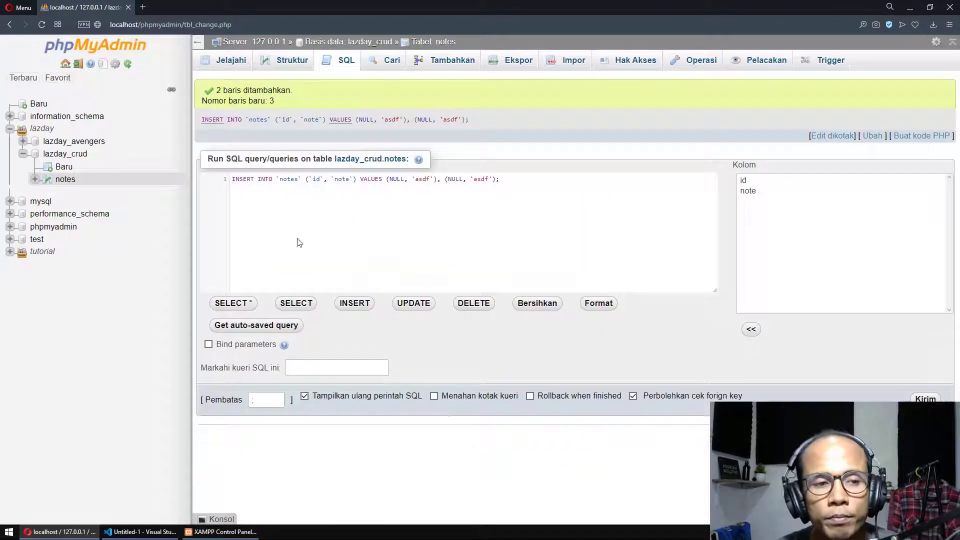
click(75, 180)
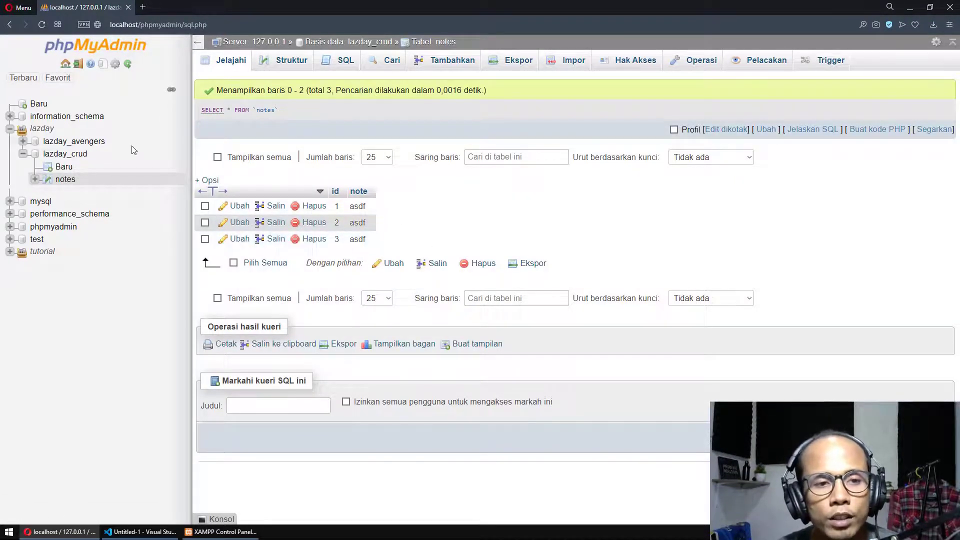
click(452, 60)
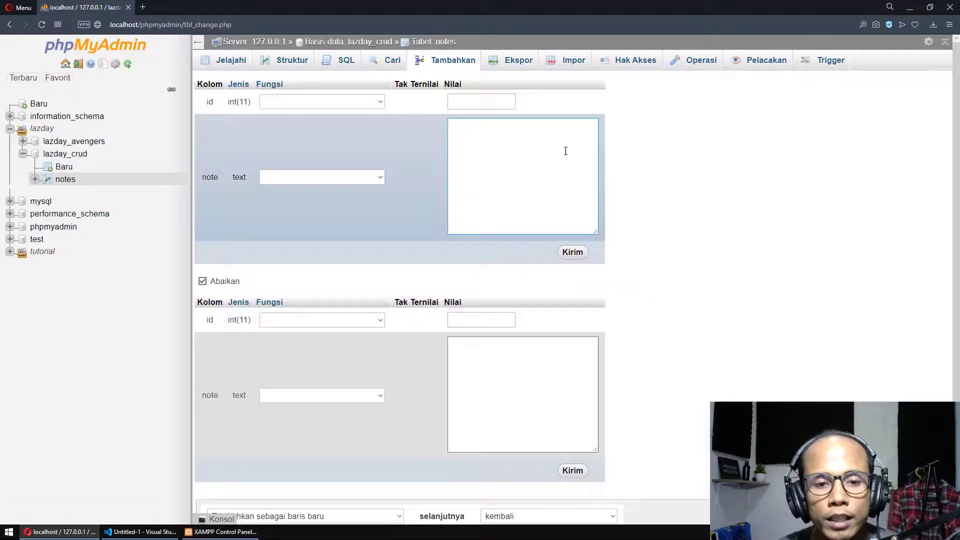
- Fill the first two note boxes with 'asdf'
scroll(566, 156, down, 1)
scroll(566, 156, up, 1)
click(533, 142)
text(asd)
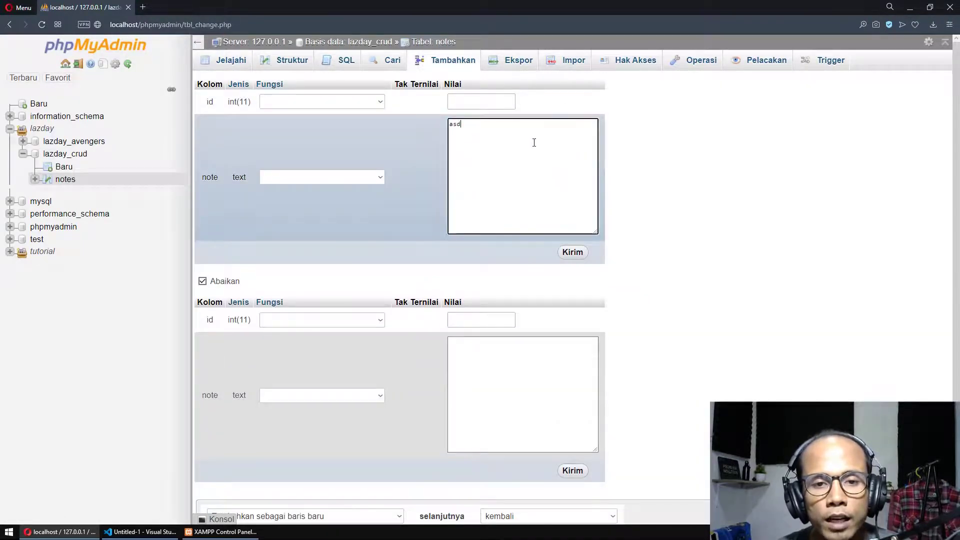
text(f)
click(497, 349)
scroll(741, 326, down, 2)
text(as)
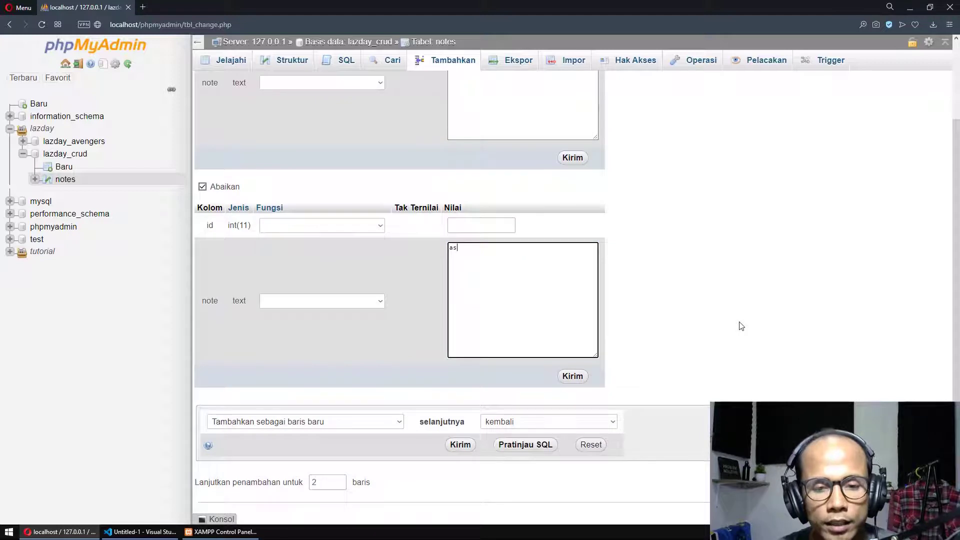
text(df)
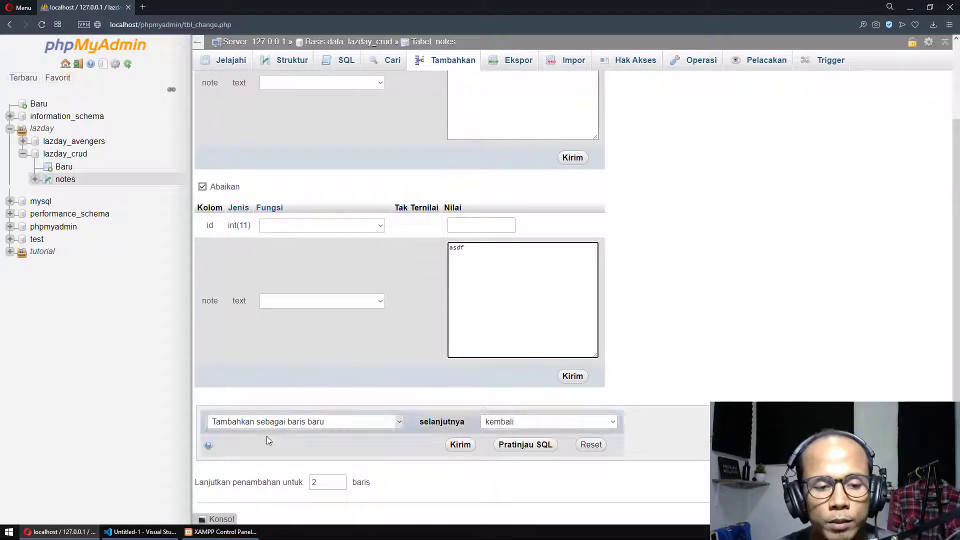
- Extend the form to four rows, fill the remaining notes with 'asdf', and submit all four
click(339, 479)
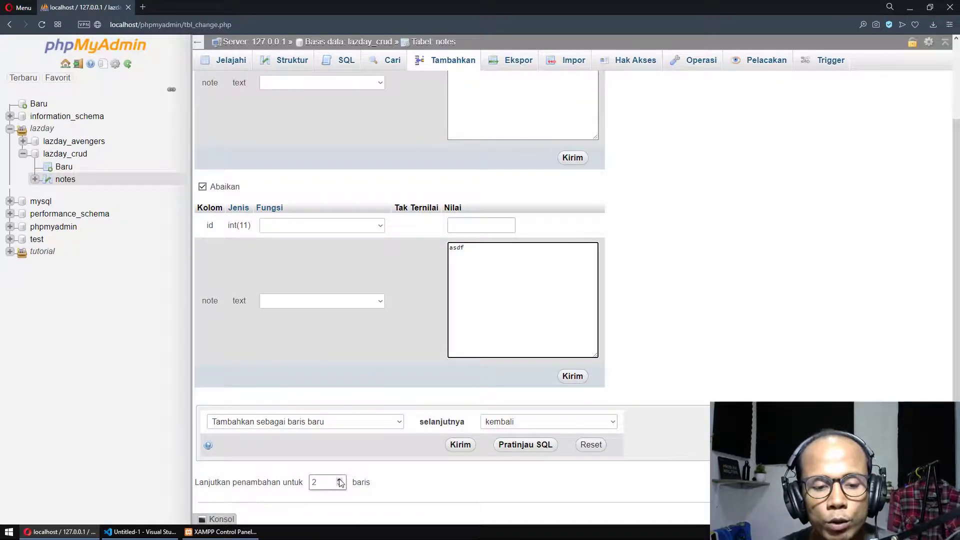
scroll(702, 323, down, 5)
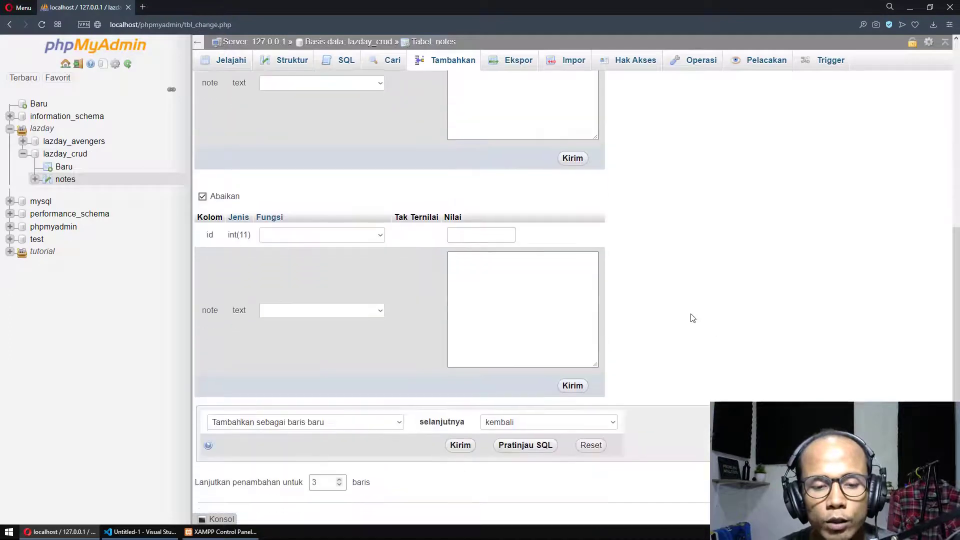
click(341, 479)
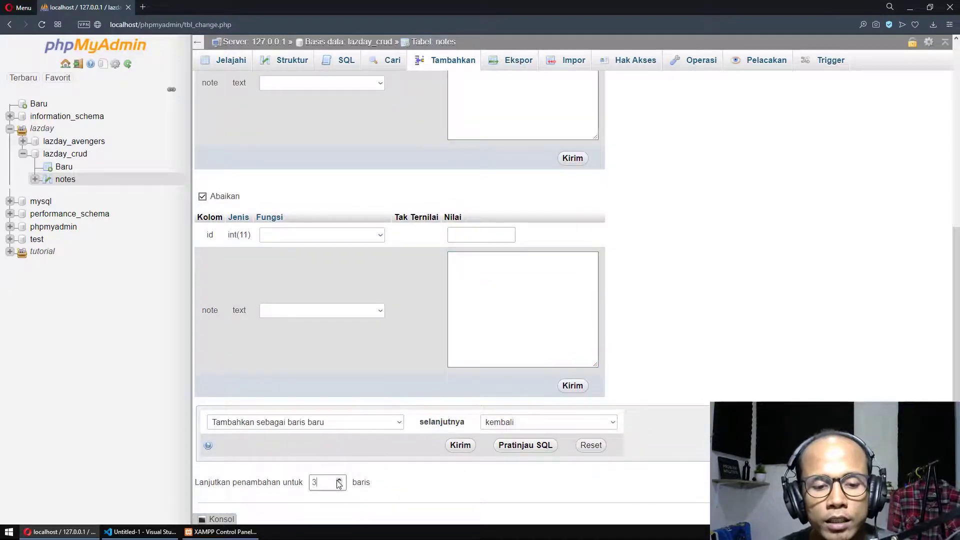
scroll(617, 388, down, 3)
scroll(621, 388, down, 2)
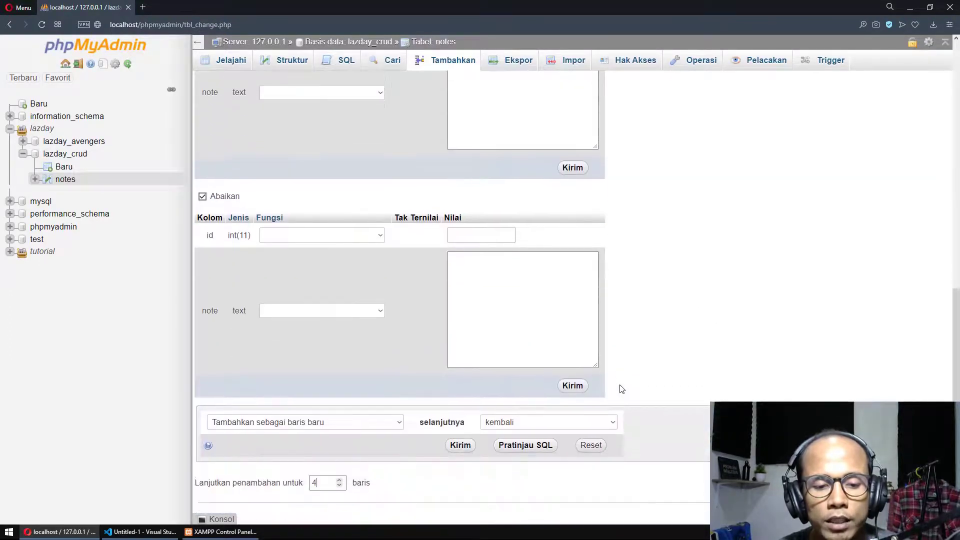
scroll(632, 339, up, 5)
click(526, 270)
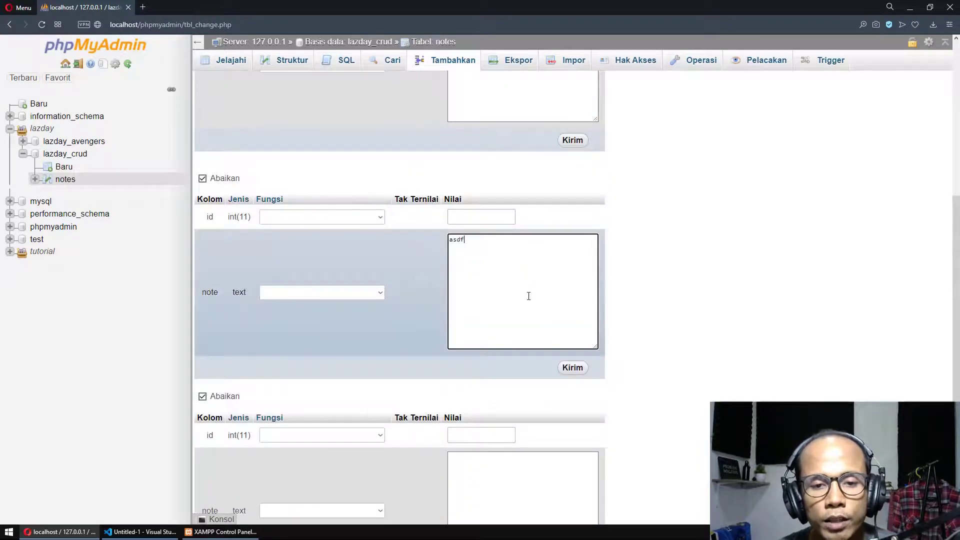
scroll(528, 296, down, 5)
click(505, 308)
text(asdf)
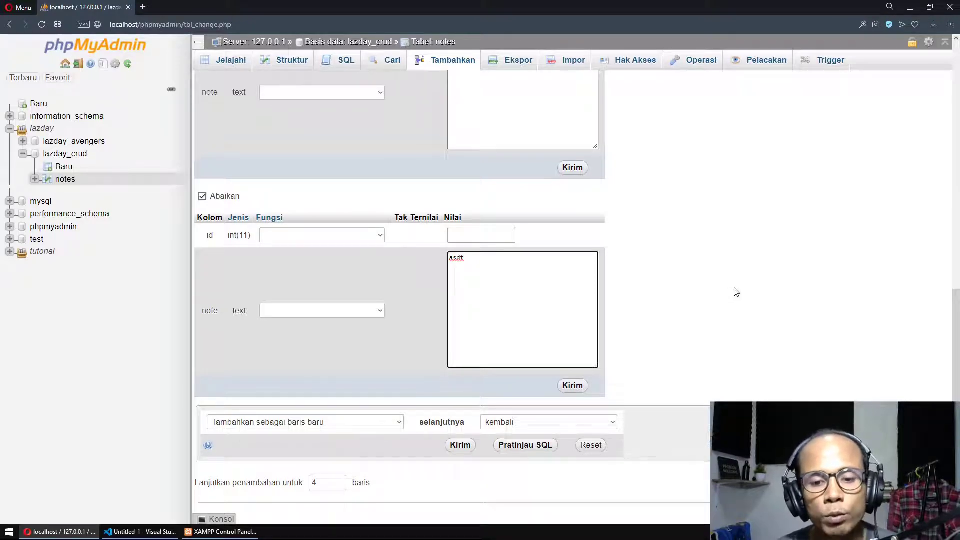
click(459, 446)
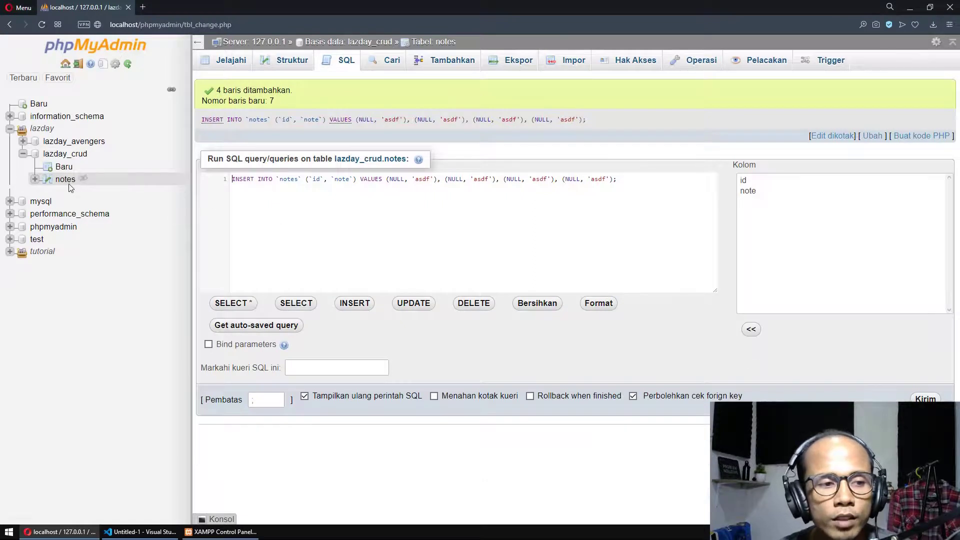
- Browse notes to see rows with ids 1–7, each with note 'asdf'
click(65, 180)
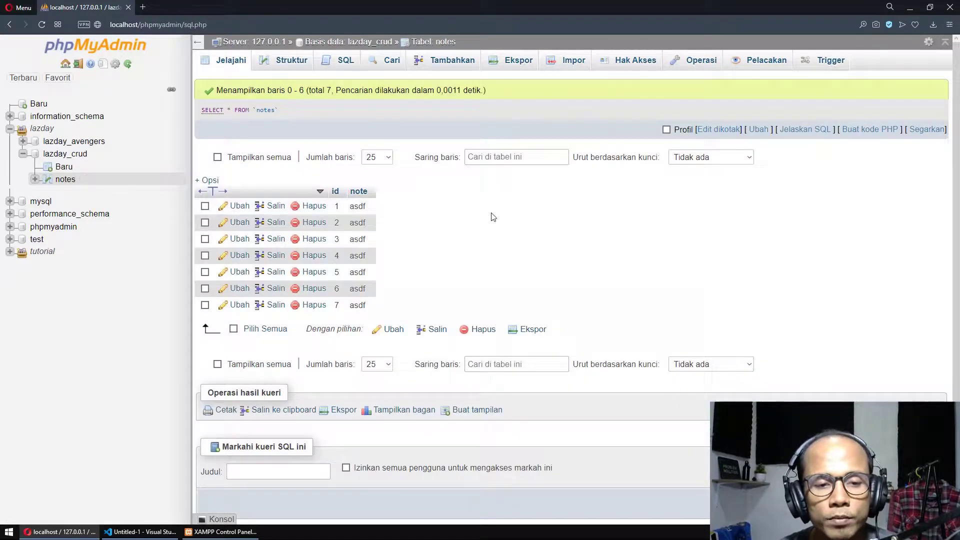